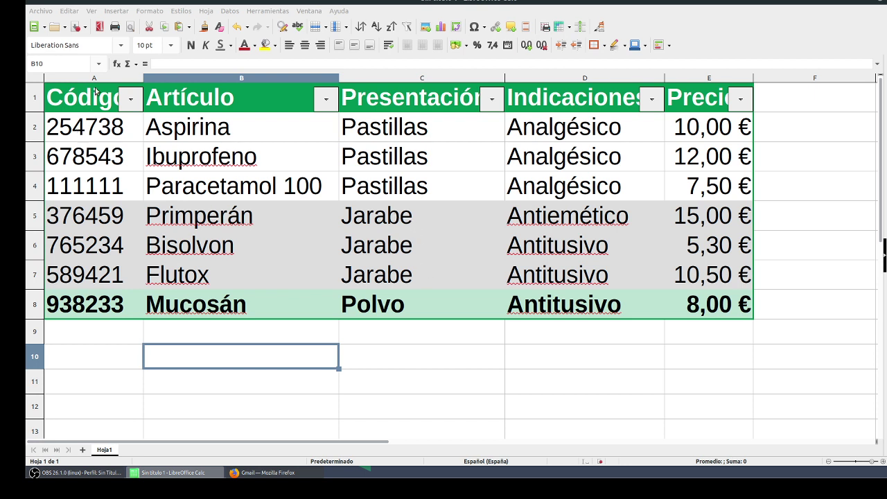
- Apply the Lista amarilla AutoFormat style to the medicine table in A1:E8, keeping all formatting options enabled
left_click_drag(84, 97, 718, 305)
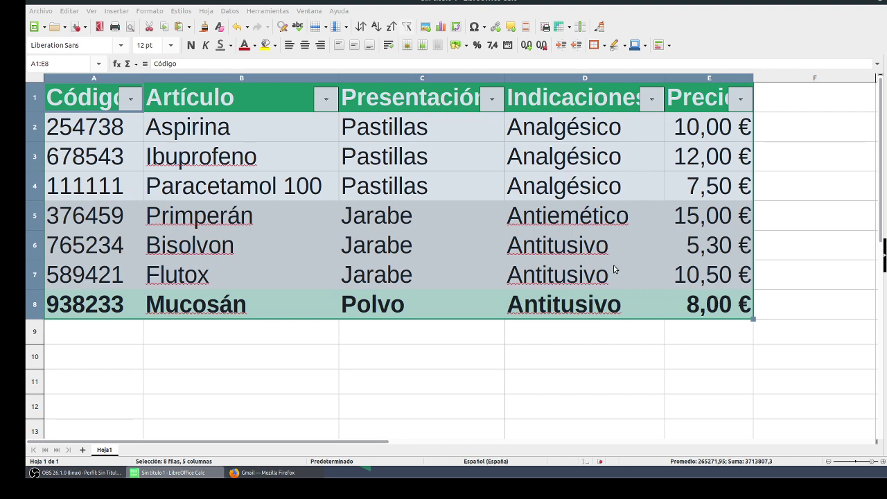
left_click(149, 11)
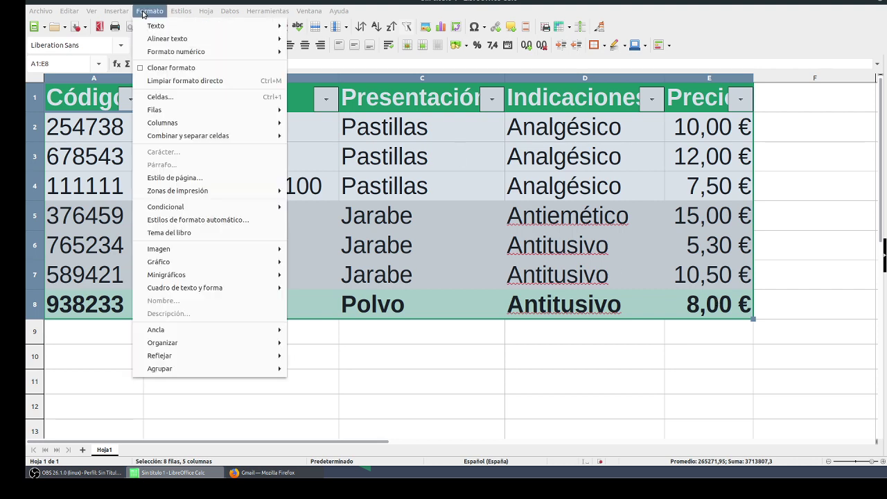
mouse_move(163, 189)
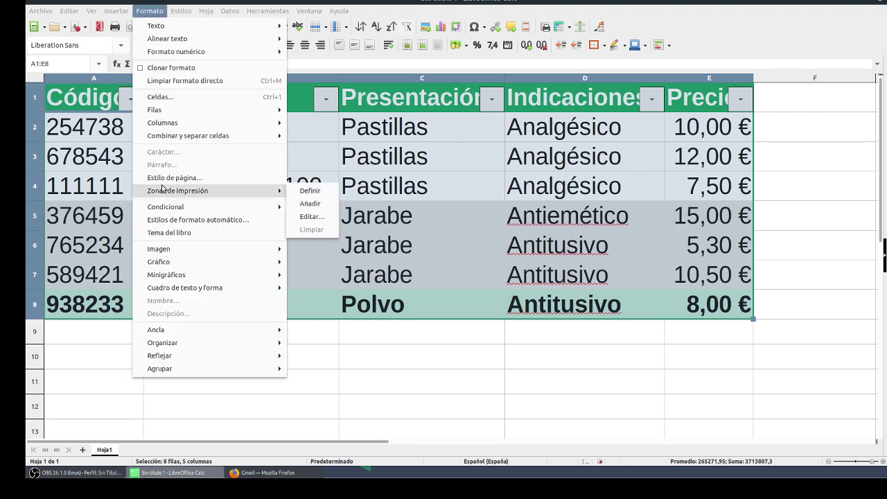
left_click(173, 220)
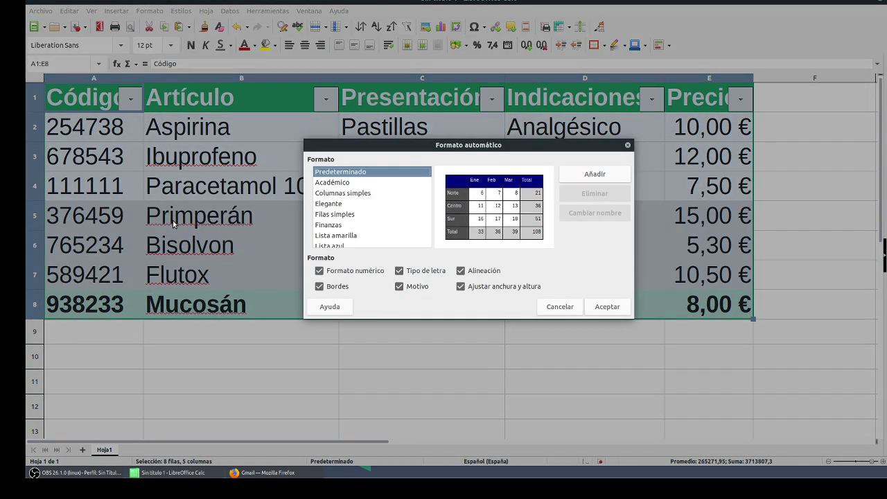
left_click(378, 182)
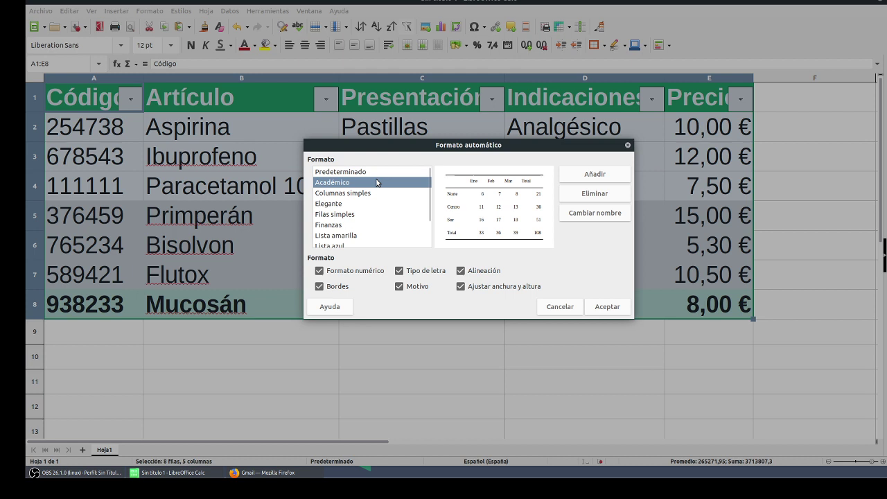
key("Down")
key("Down")
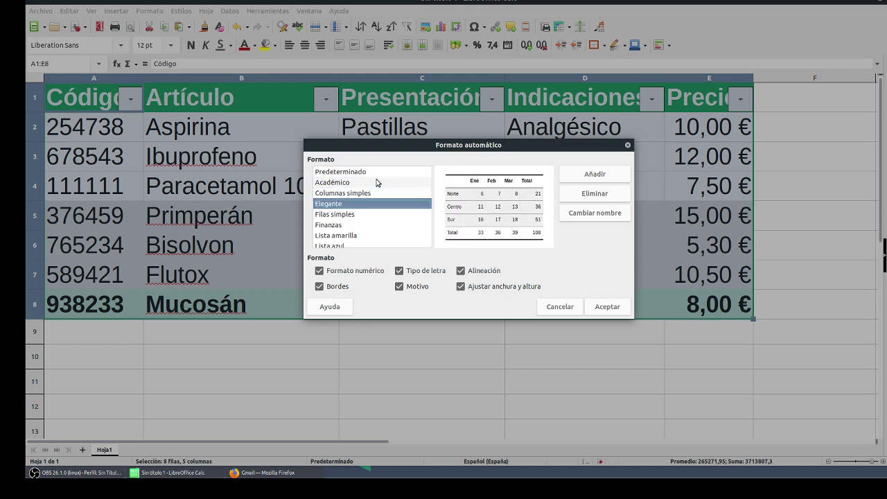
key("Down")
key("Down")
key("Down")
key("Down")
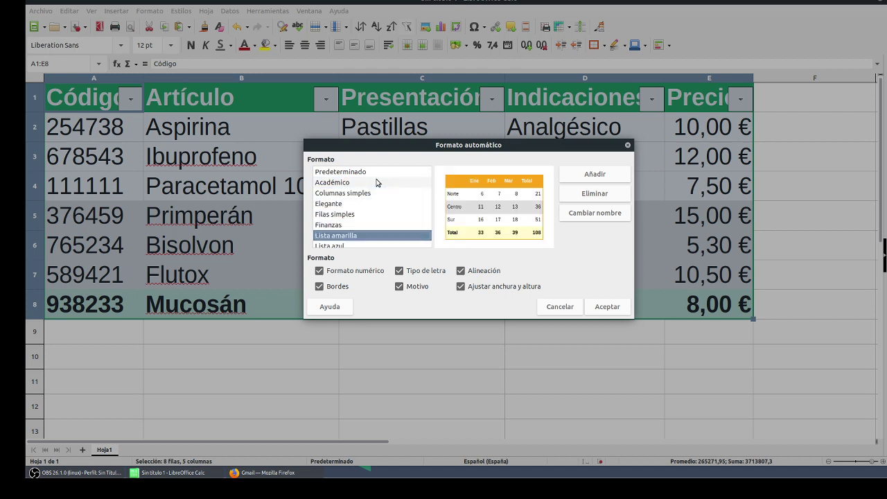
key("Down")
key("Down")
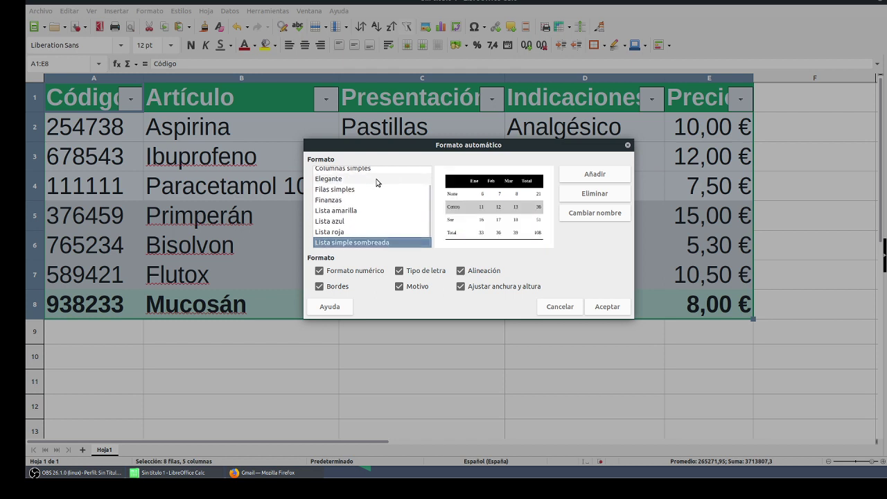
key("Down")
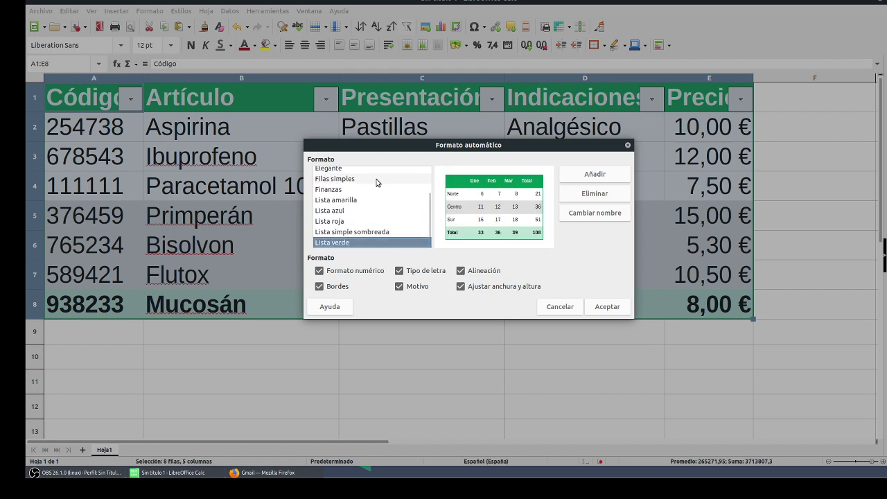
key("Up")
key("Up")
key("Up")
key("Up")
key("Up")
key("Down")
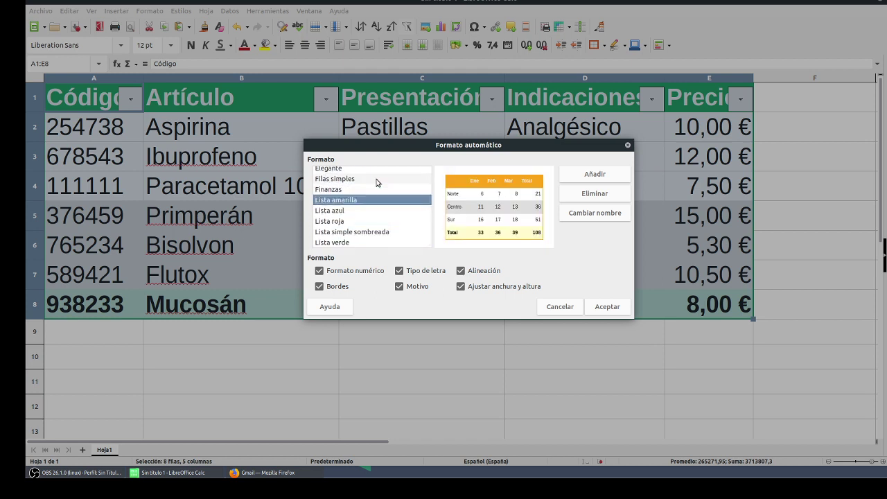
left_click(607, 175)
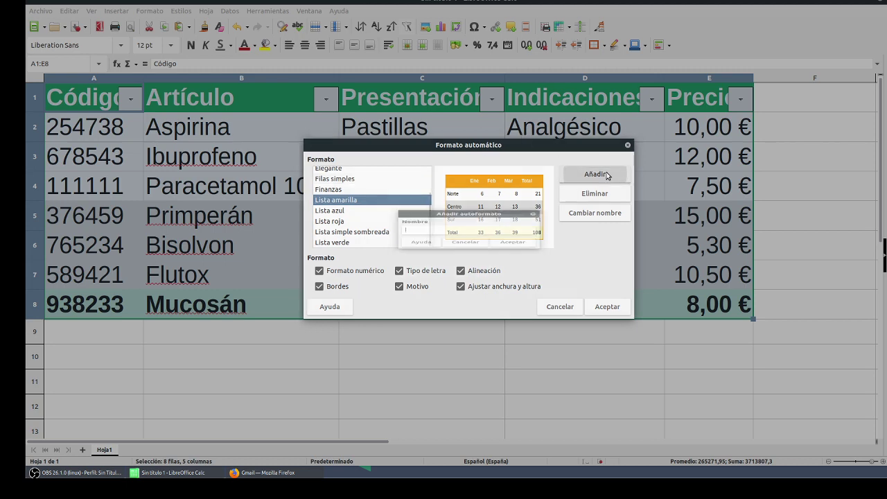
left_click(467, 253)
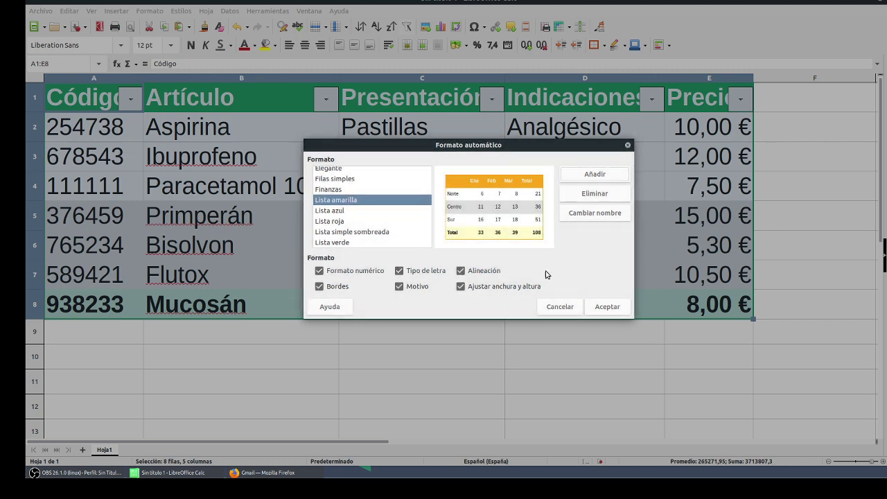
left_click(607, 307)
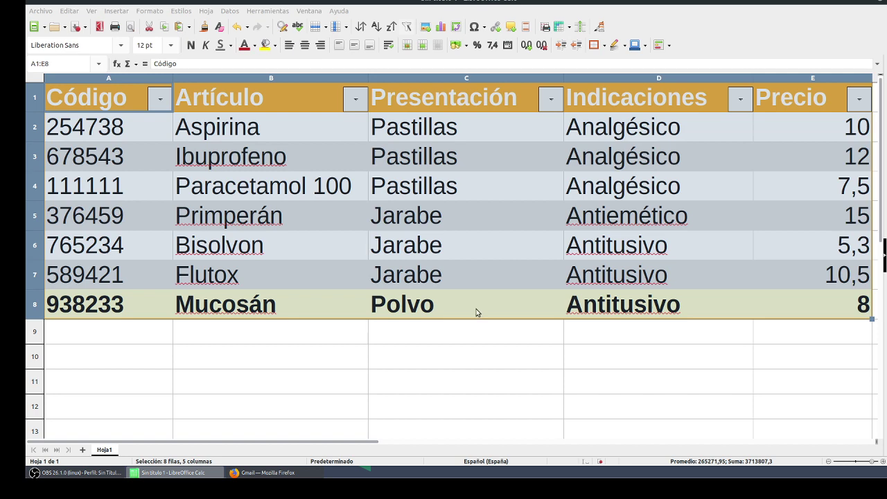
left_click(81, 475)
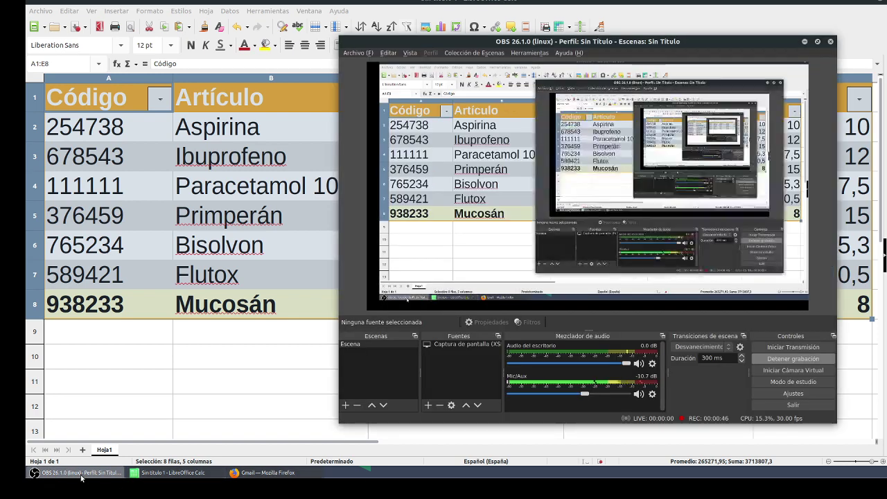
left_click(80, 476)
left_click(80, 476)
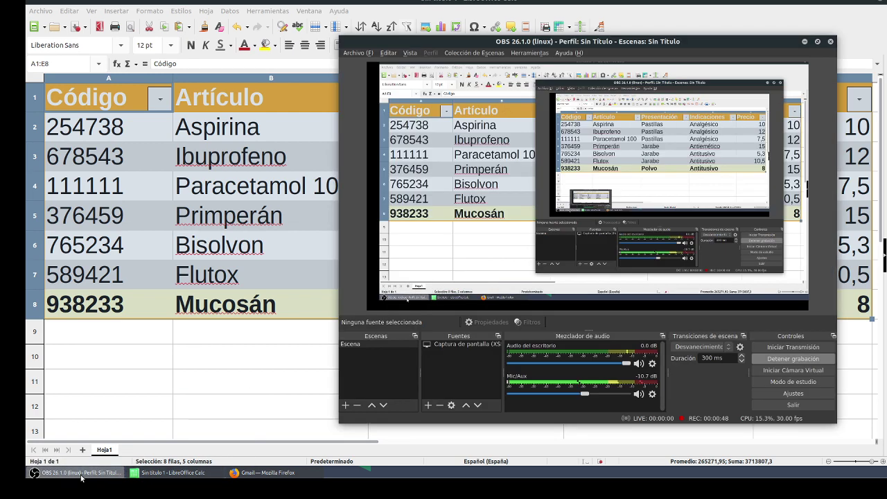
left_click(85, 473)
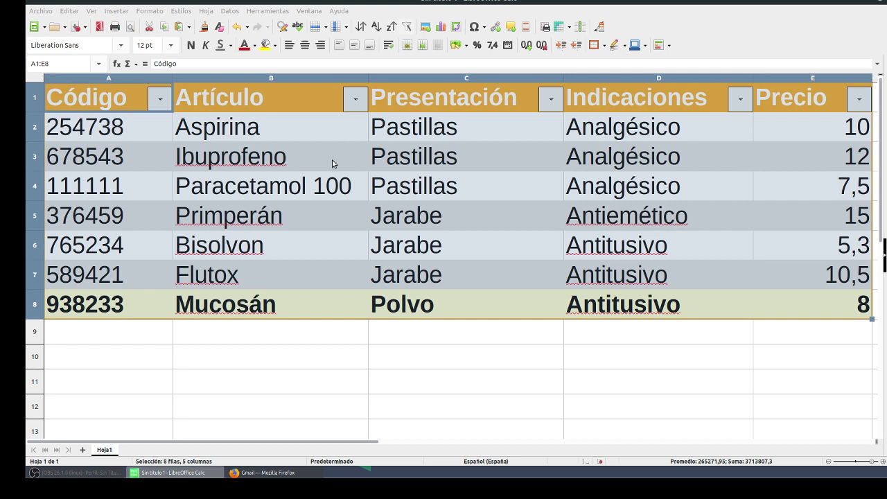
- Format the Precio values in E2:E8 as euro currency
left_click_drag(802, 132, 795, 296)
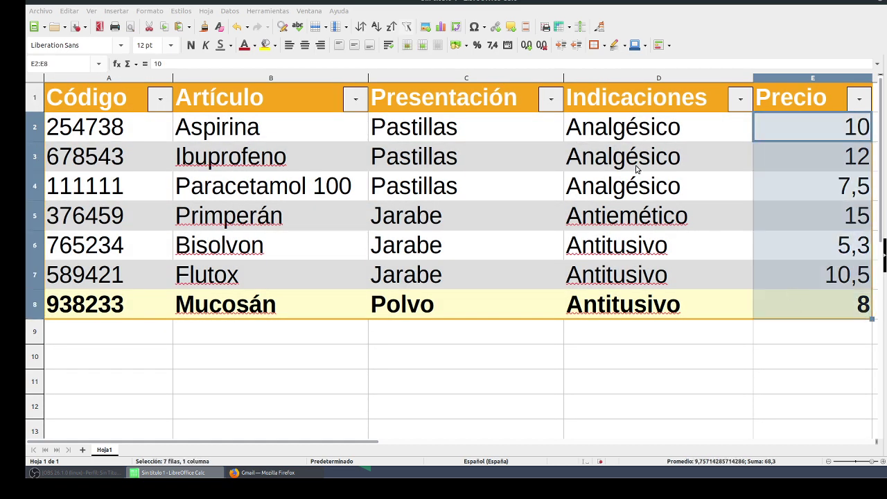
left_click(456, 46)
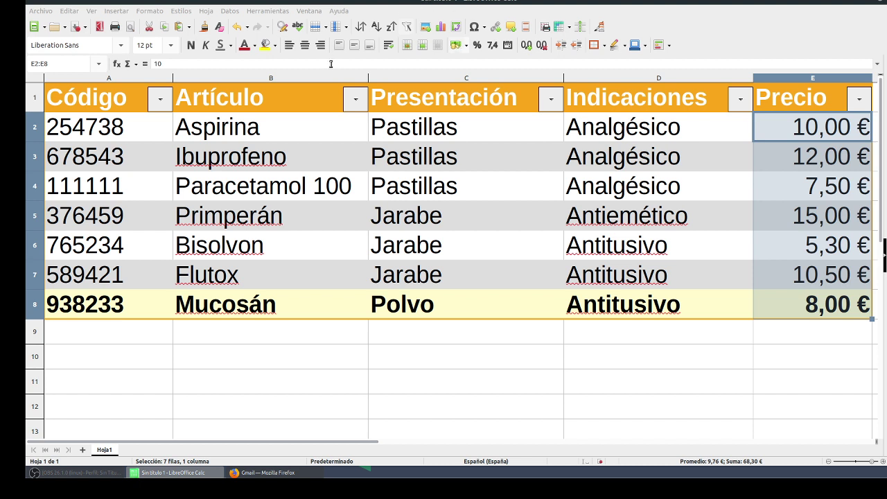
- Sort the table rows in ascending order with Artículo as the first sort key
left_click(316, 138)
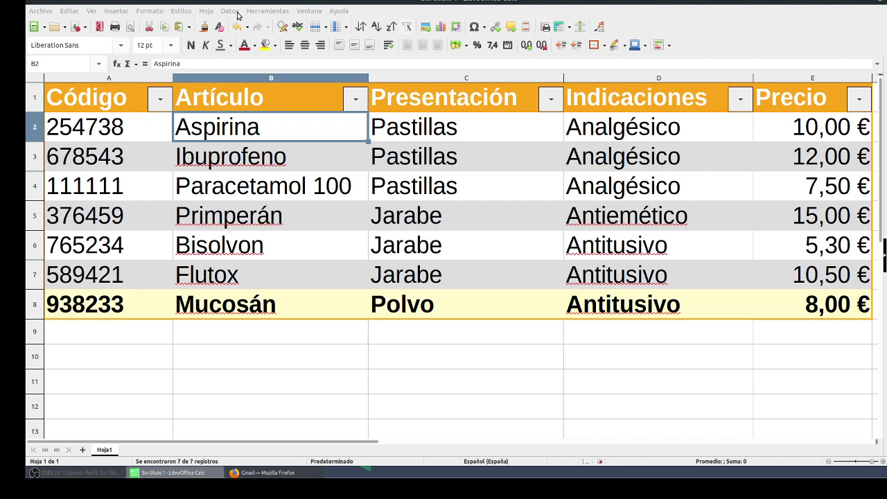
left_click(230, 11)
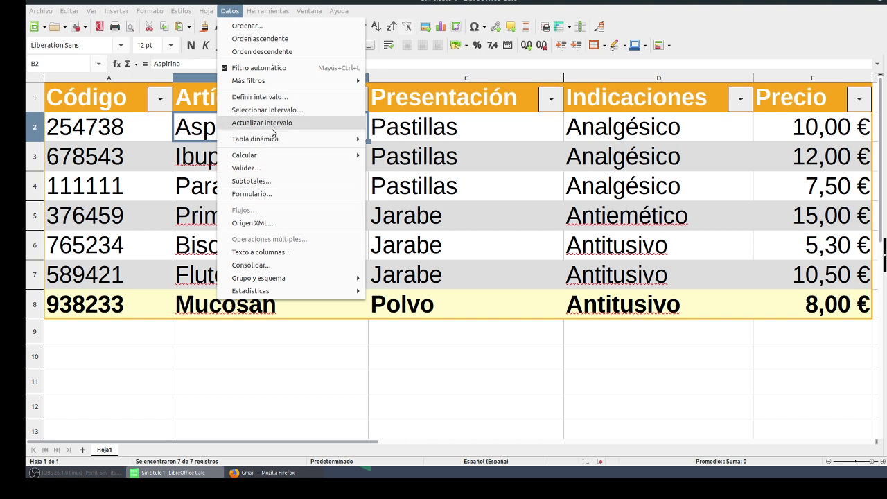
left_click(277, 28)
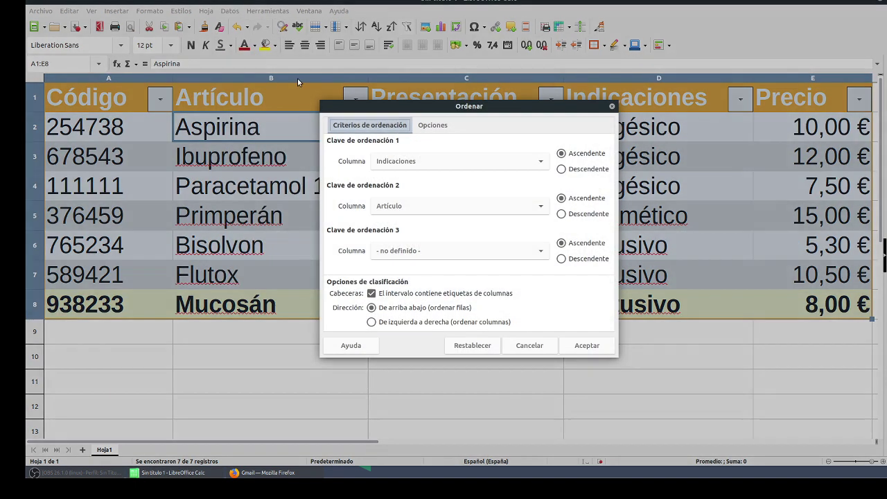
left_click(433, 164)
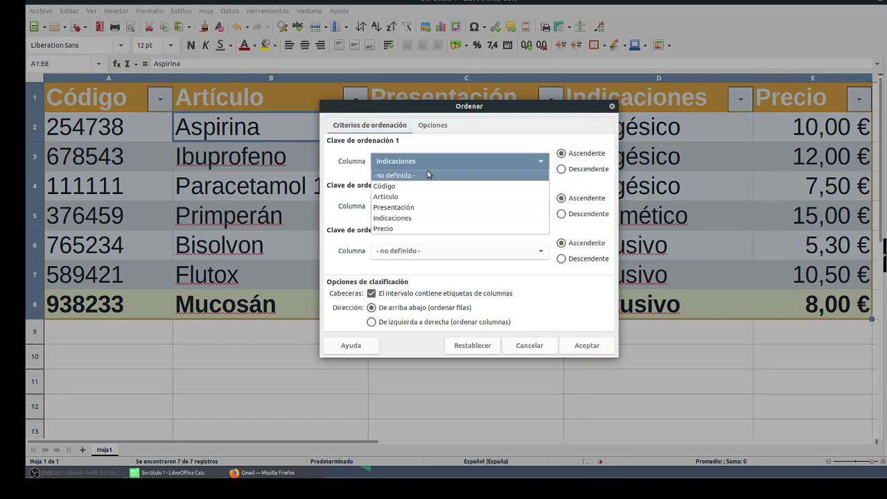
left_click(409, 195)
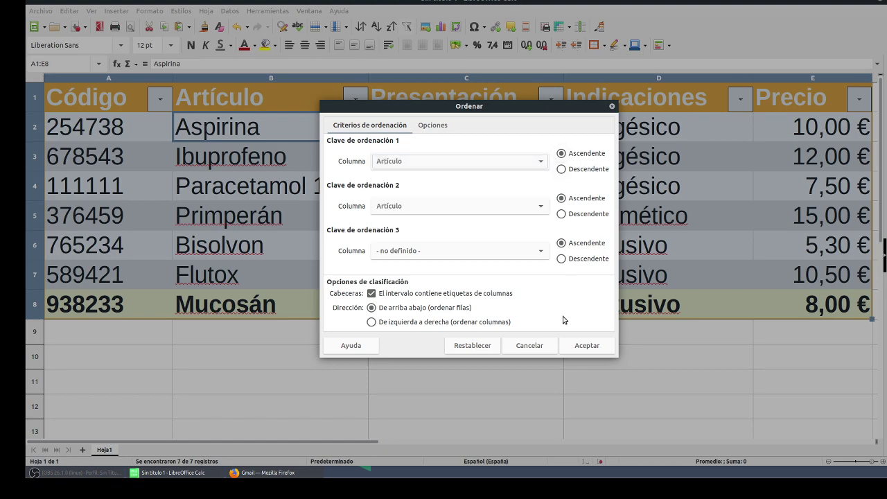
left_click(586, 345)
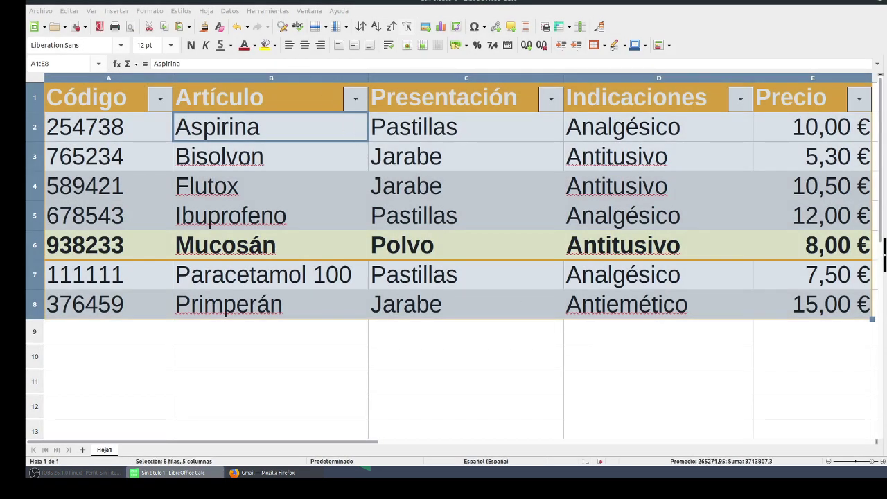
- Sort the table rows in ascending order with Precio as the first sort key
left_click(229, 11)
left_click(264, 26)
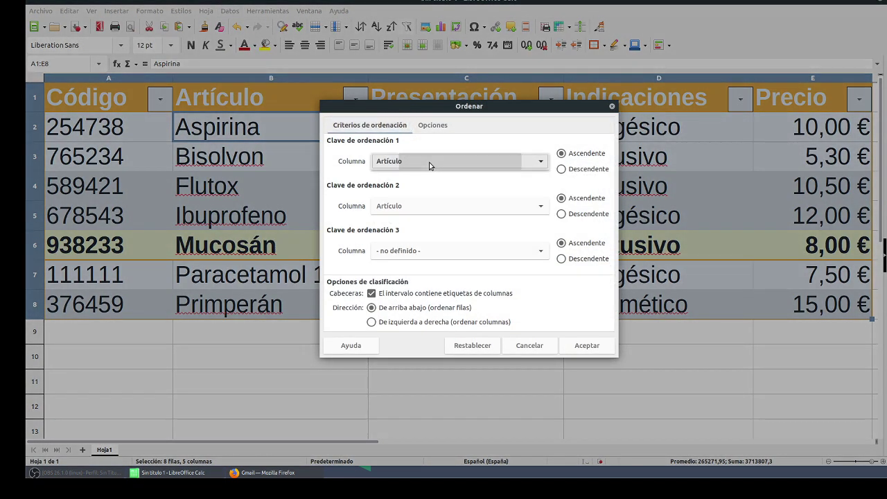
left_click(430, 162)
left_click(414, 229)
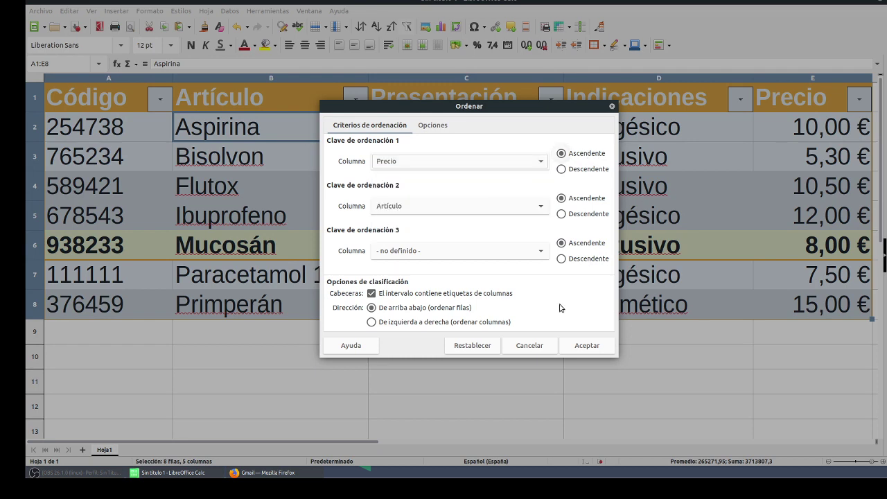
left_click(586, 345)
left_click(230, 11)
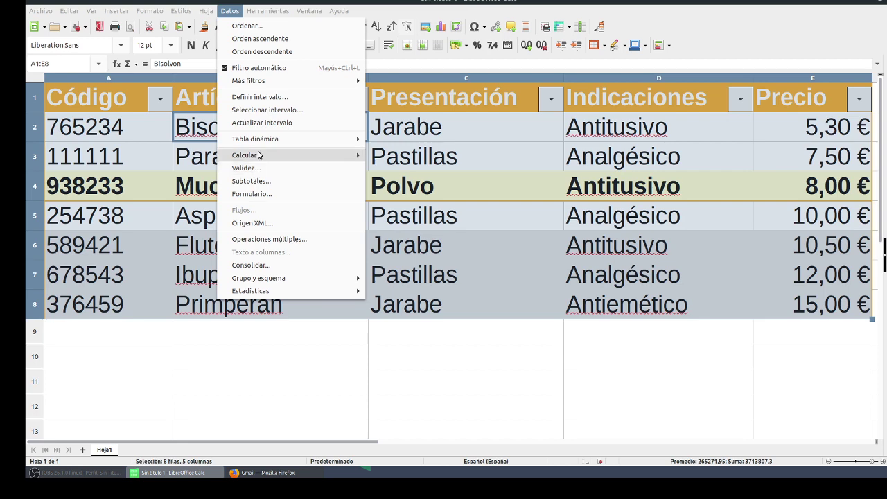
left_click(145, 158)
- Save the spreadsheet in the Documentos folder under the name farmacia
left_click(33, 10)
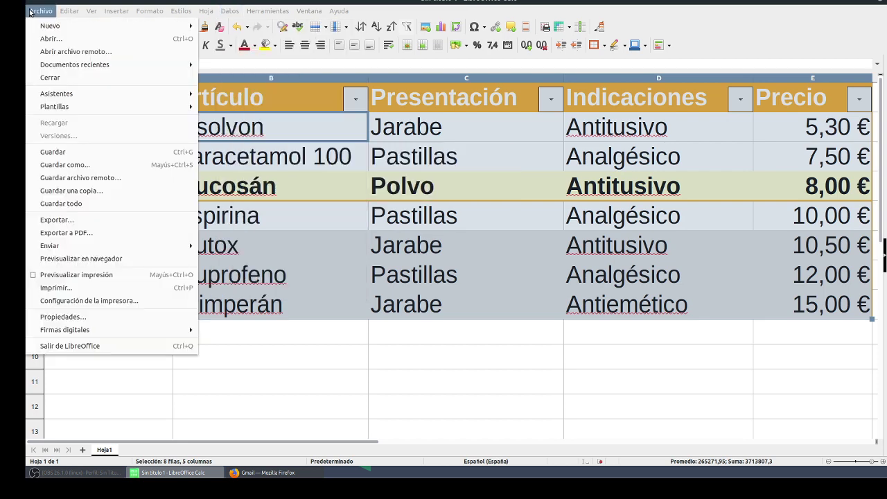
left_click(81, 150)
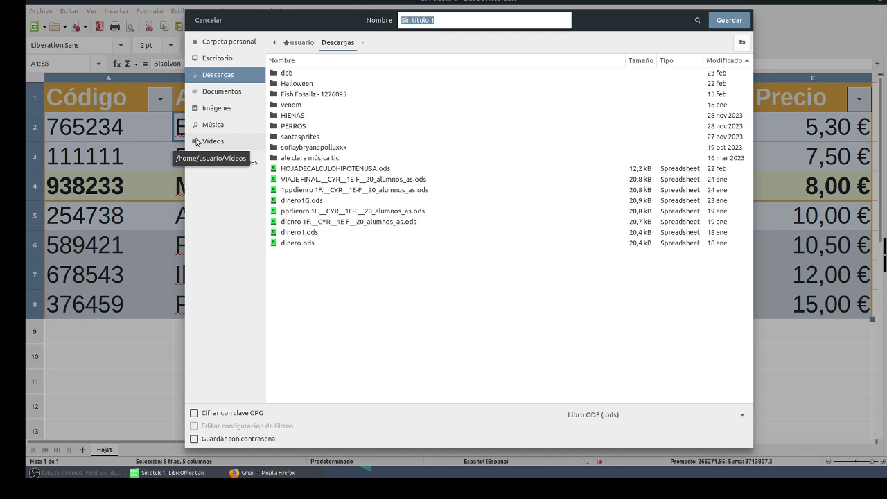
left_click(231, 93)
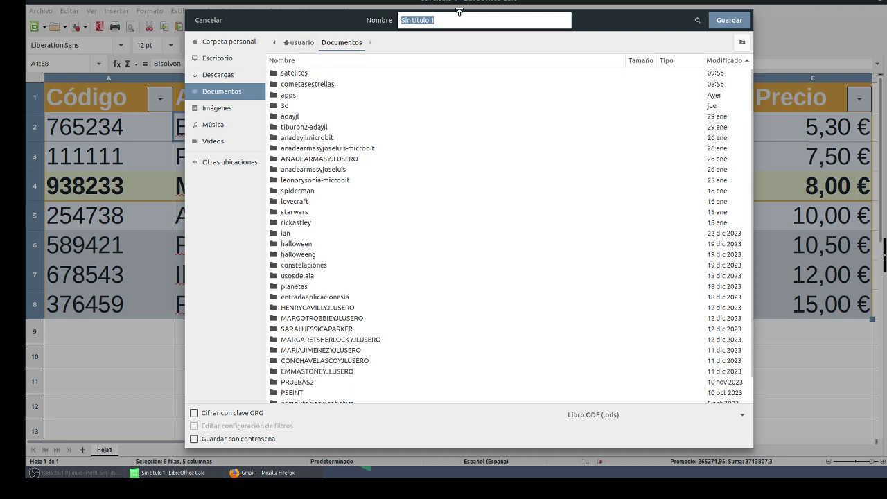
type("farmacia")
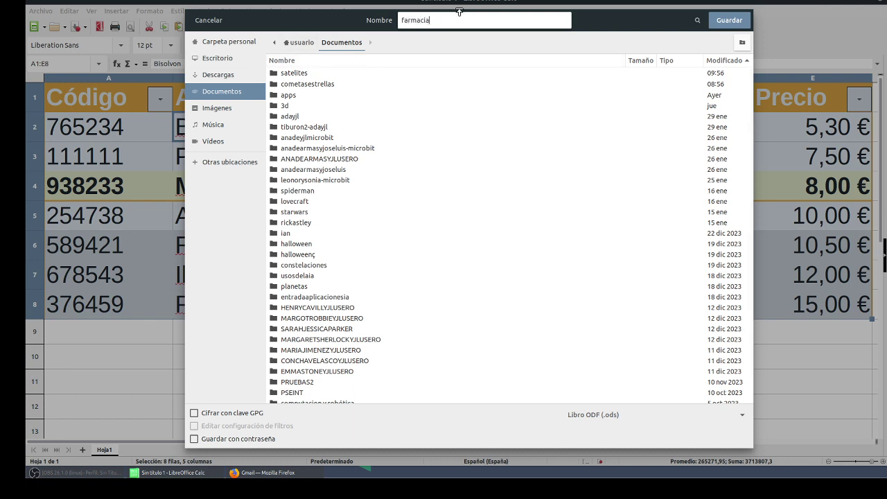
left_click(722, 22)
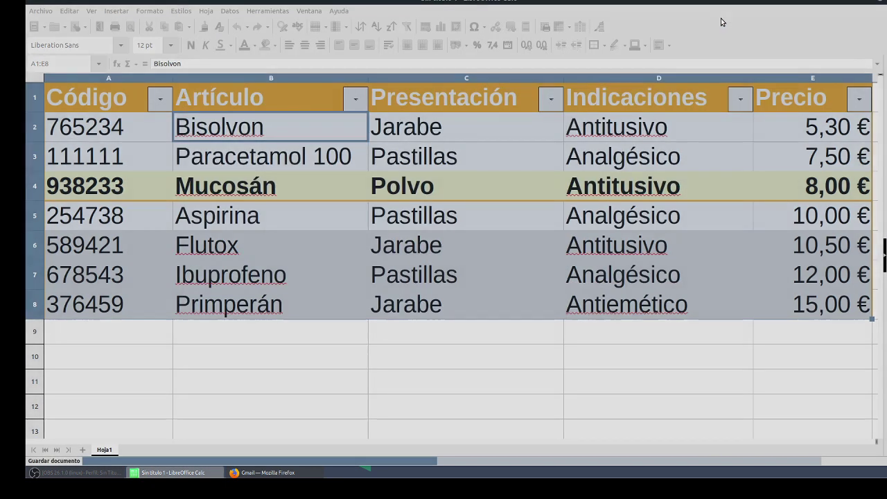